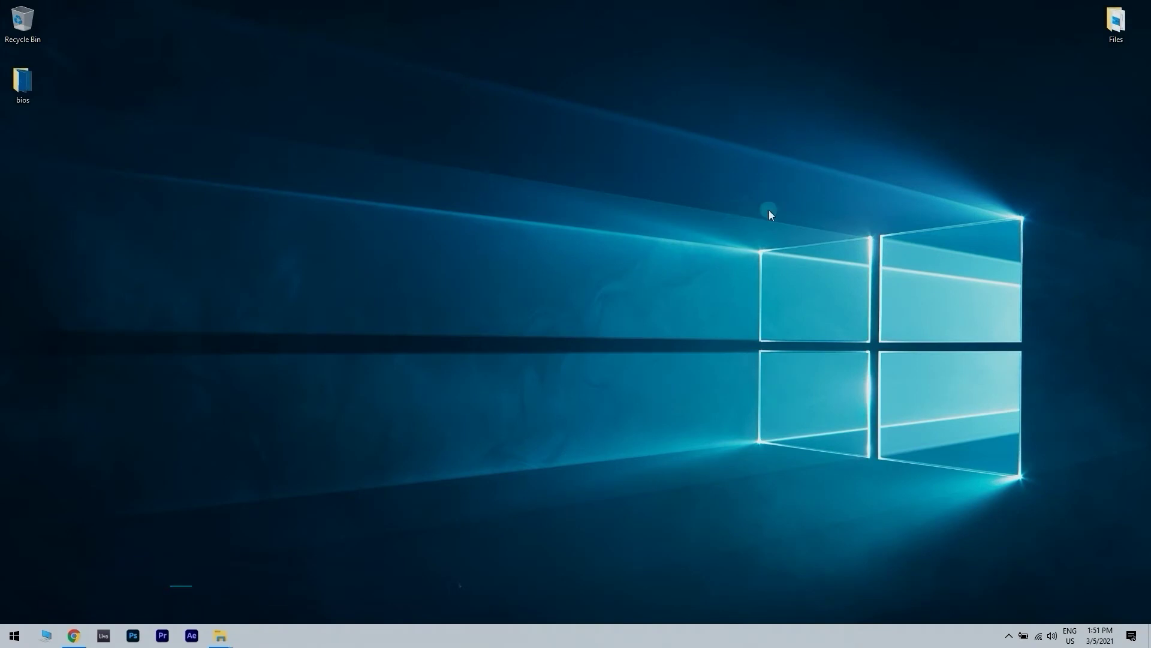
Step: From Network & Internet settings' adapter list, bring up the Ethernet adapter's properties
right_click(1039, 636)
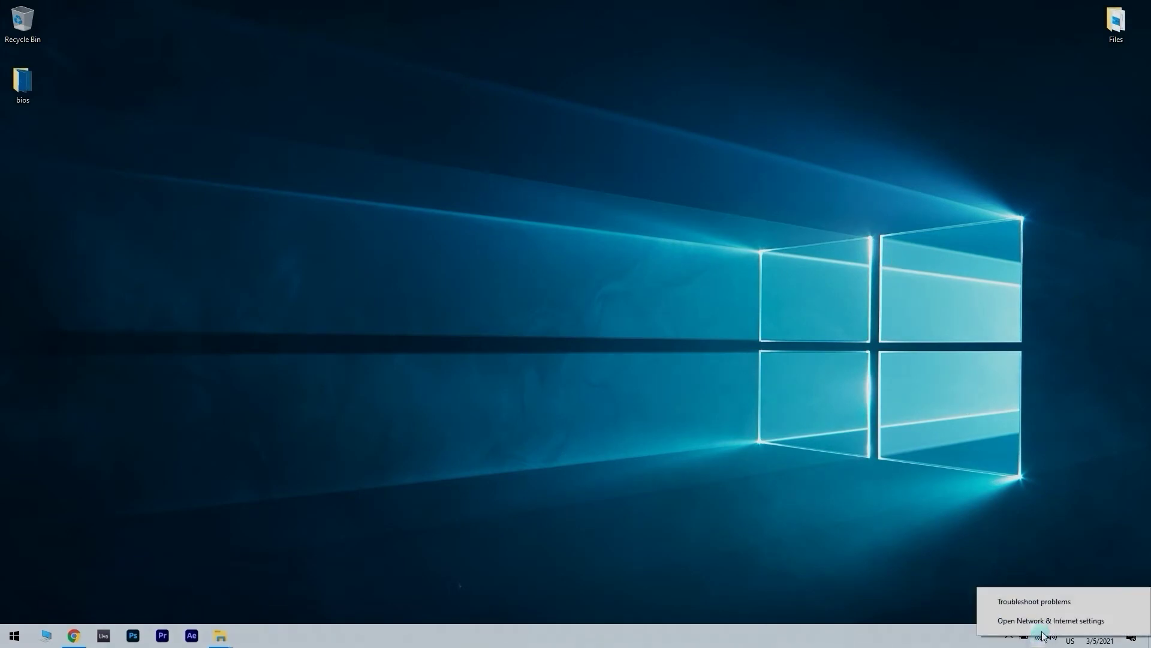
left_click(1072, 622)
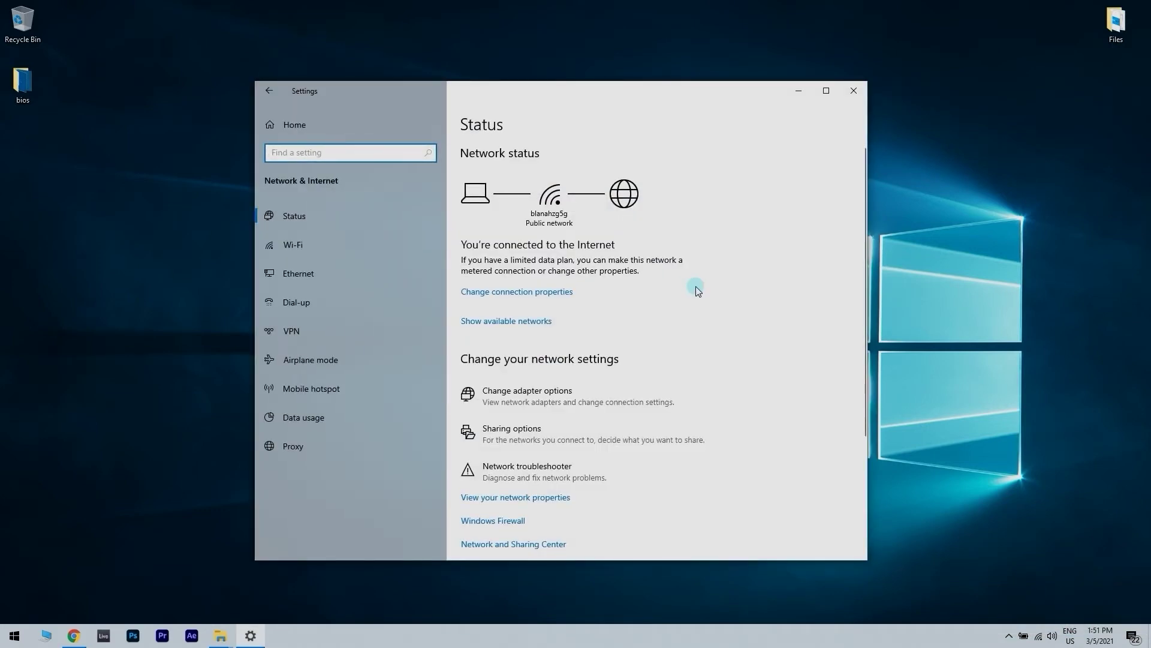
left_click(580, 391)
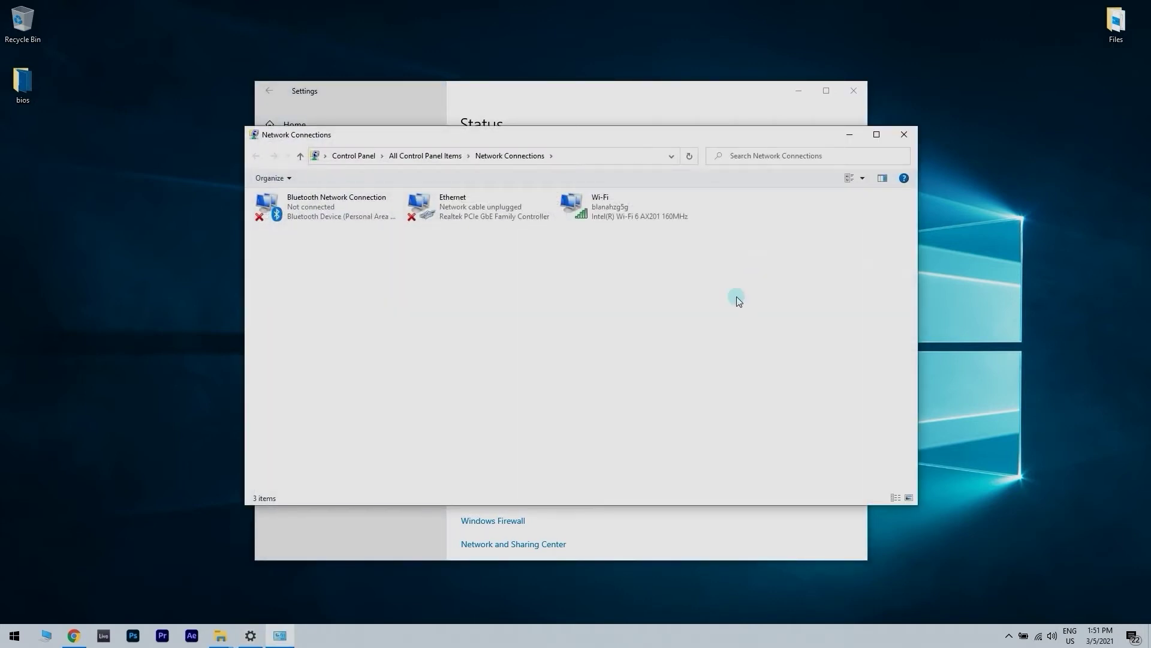
right_click(466, 219)
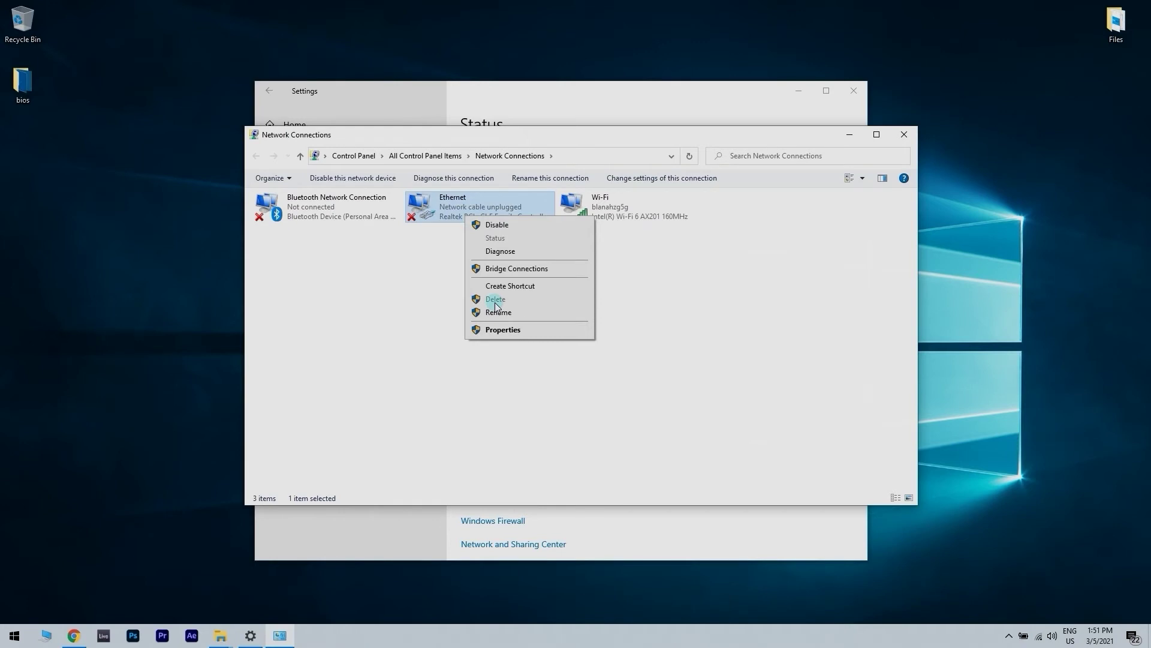
left_click(499, 329)
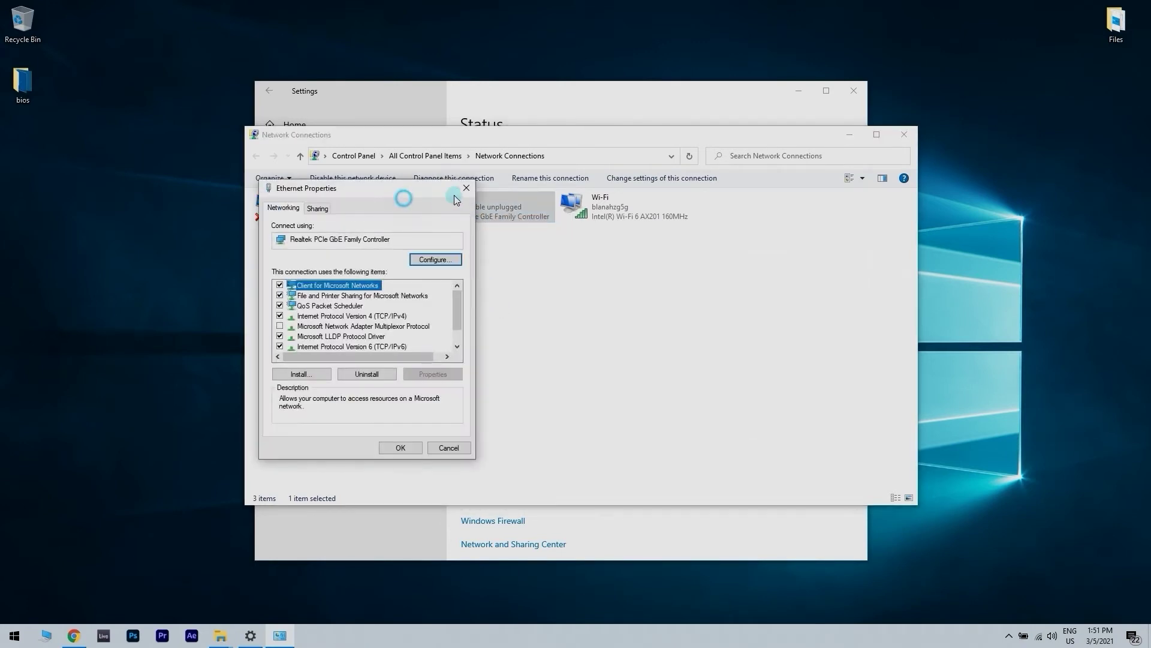
Step: Select Internet Protocol Version 4 (TCP/IPv4) and show its properties
left_click_drag(441, 194, 554, 202)
left_click_drag(573, 315, 573, 319)
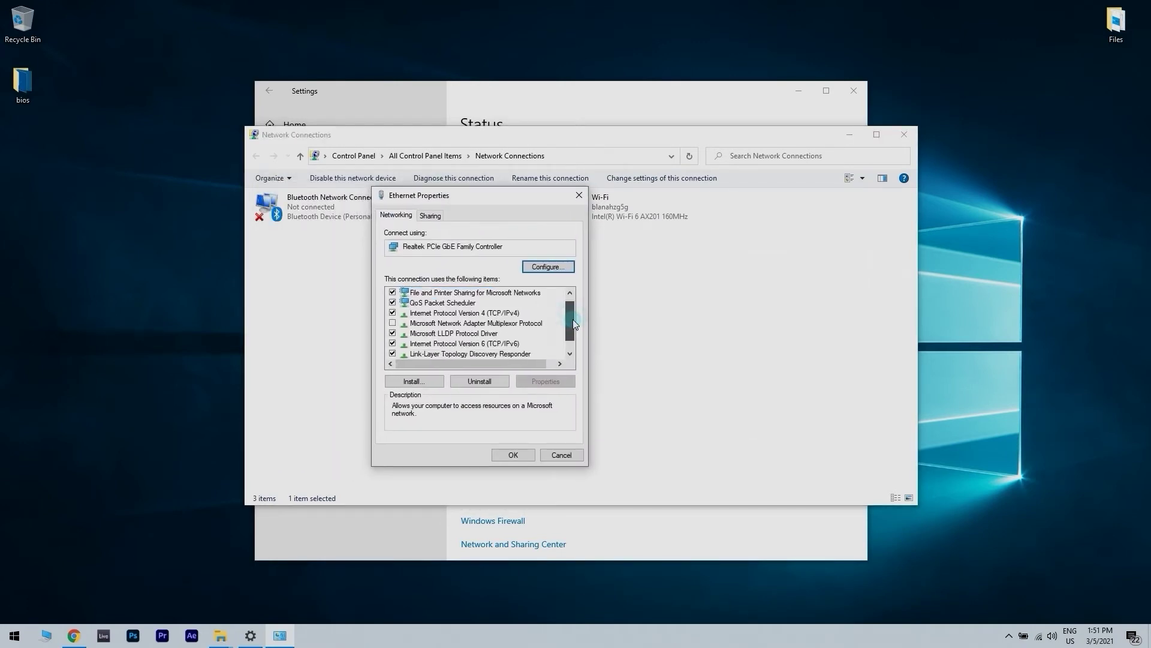
left_click(495, 314)
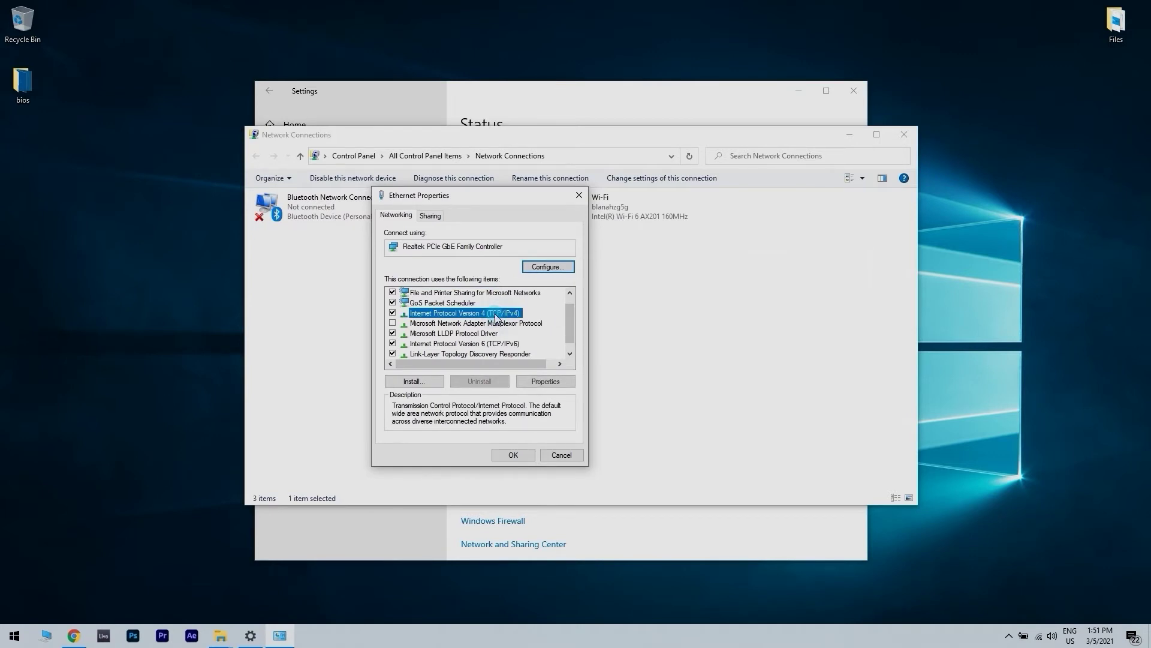
left_click(559, 380)
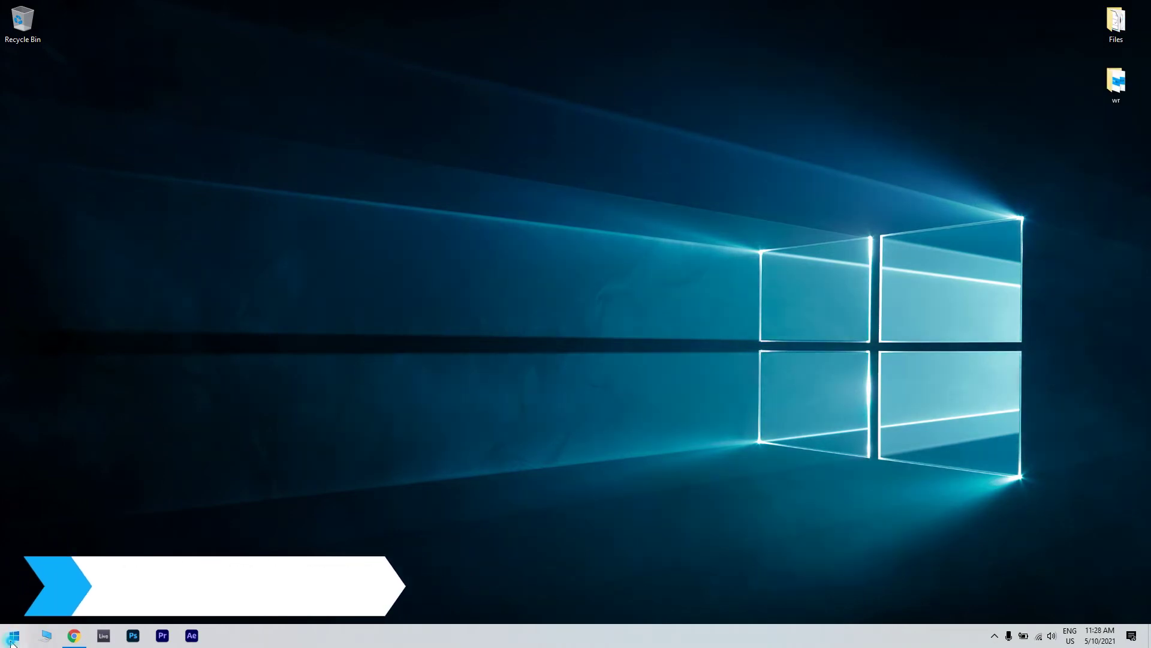
Step: Via Control Panel's Network and Sharing Center advanced sharing settings, turn on network discovery
left_click(12, 639)
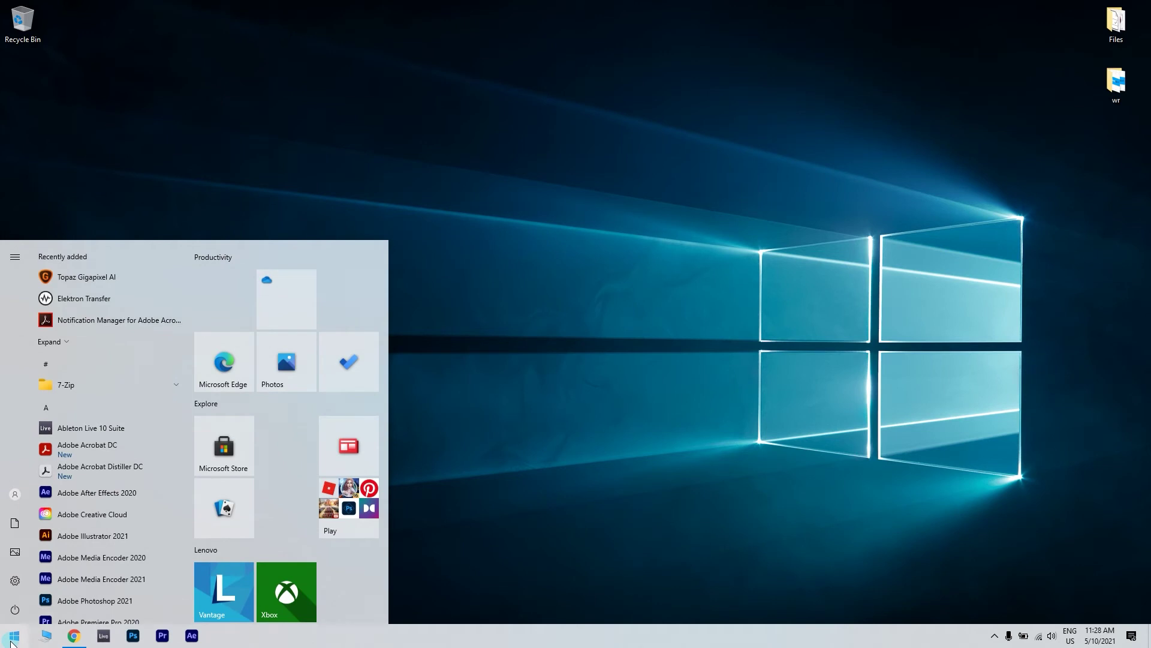
type("control panel")
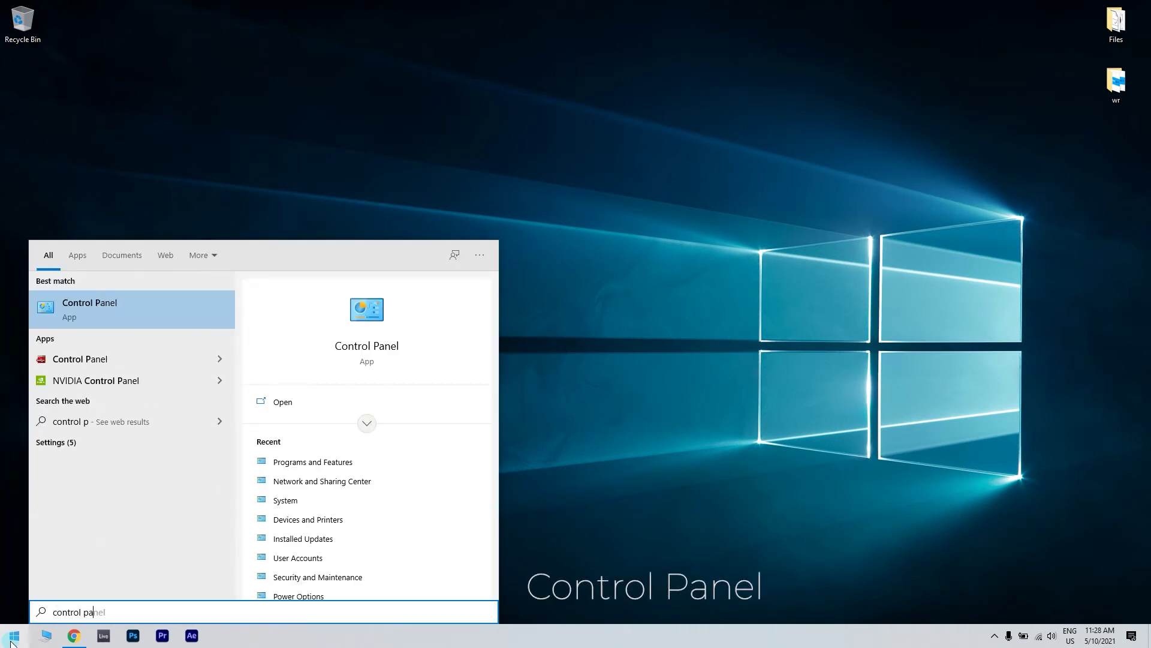
left_click(202, 313)
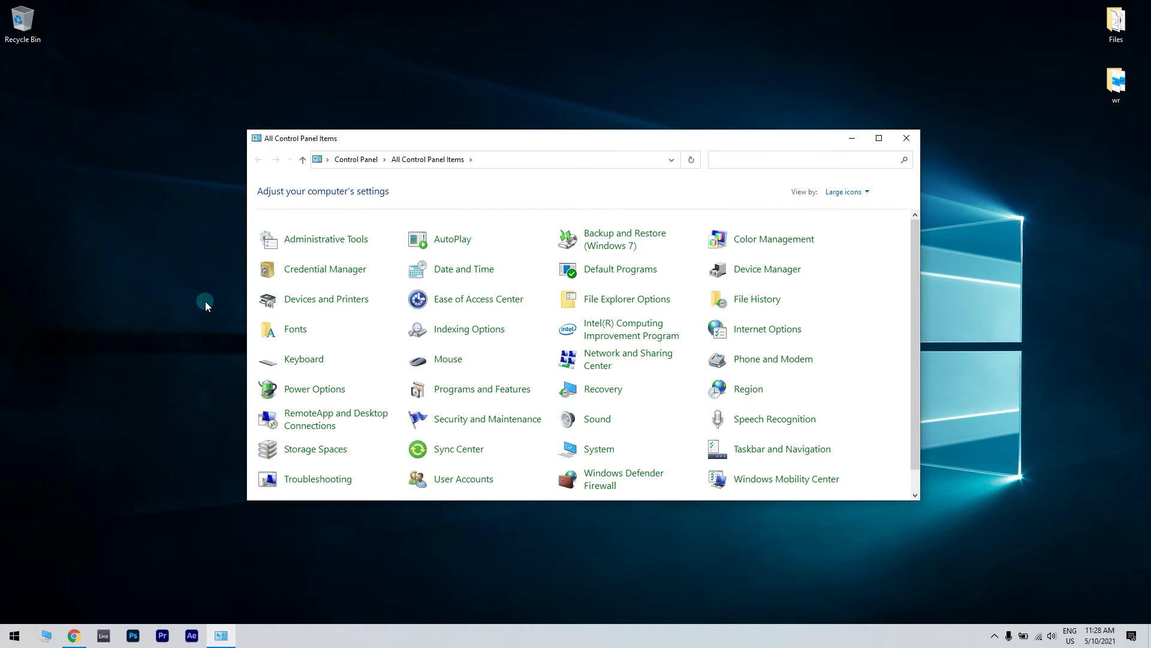
left_click(599, 366)
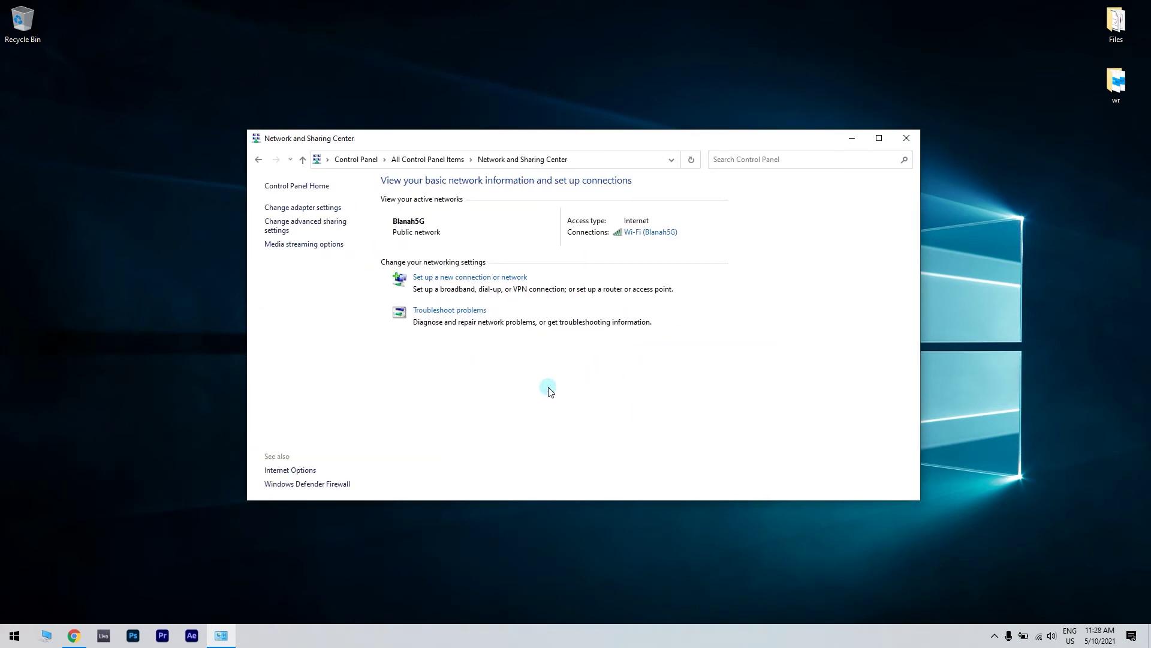
left_click(288, 228)
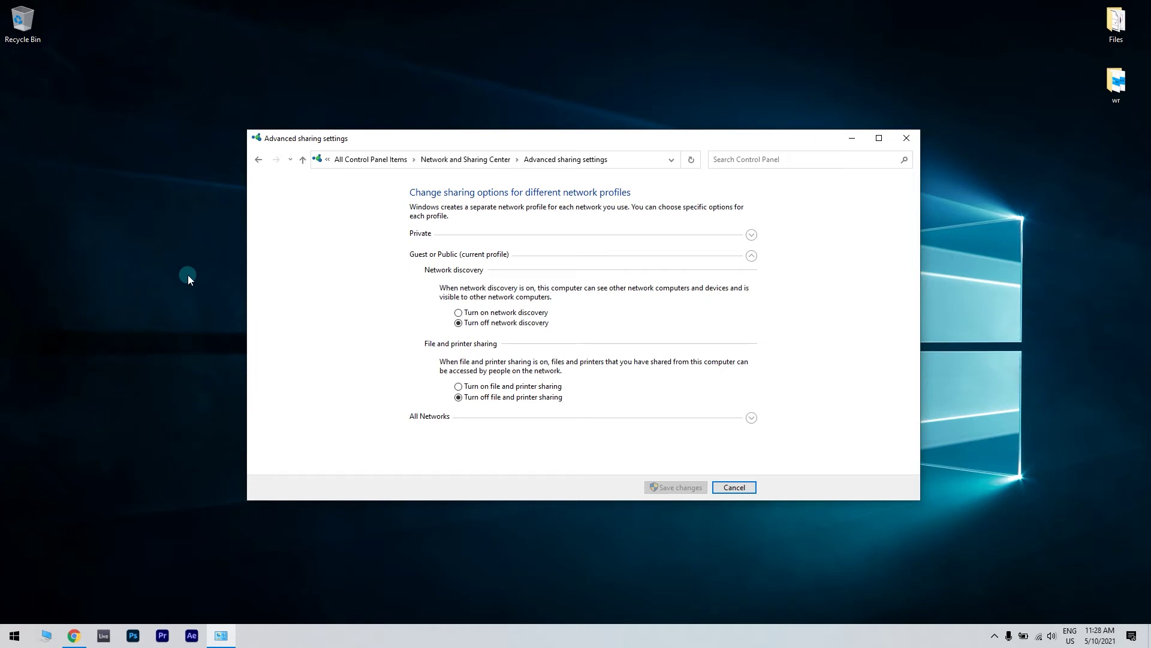
left_click(458, 313)
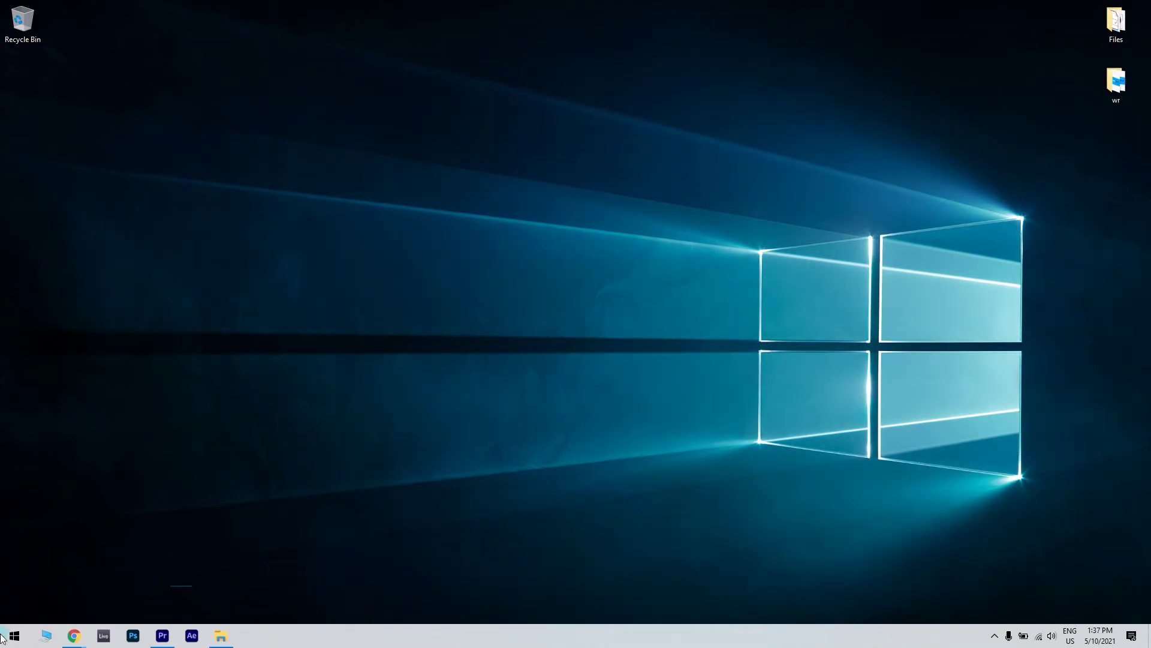
Step: Open the Run box, enter gpedit.msc and launch the Local Group Policy Editor
left_click(10, 643)
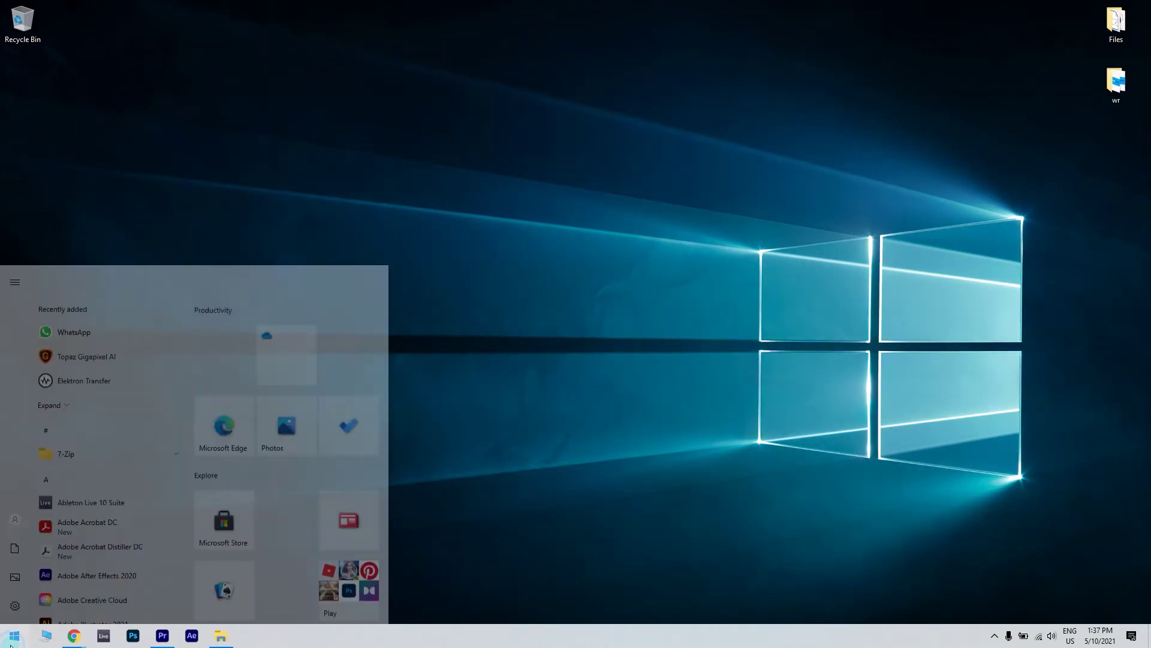
type("run")
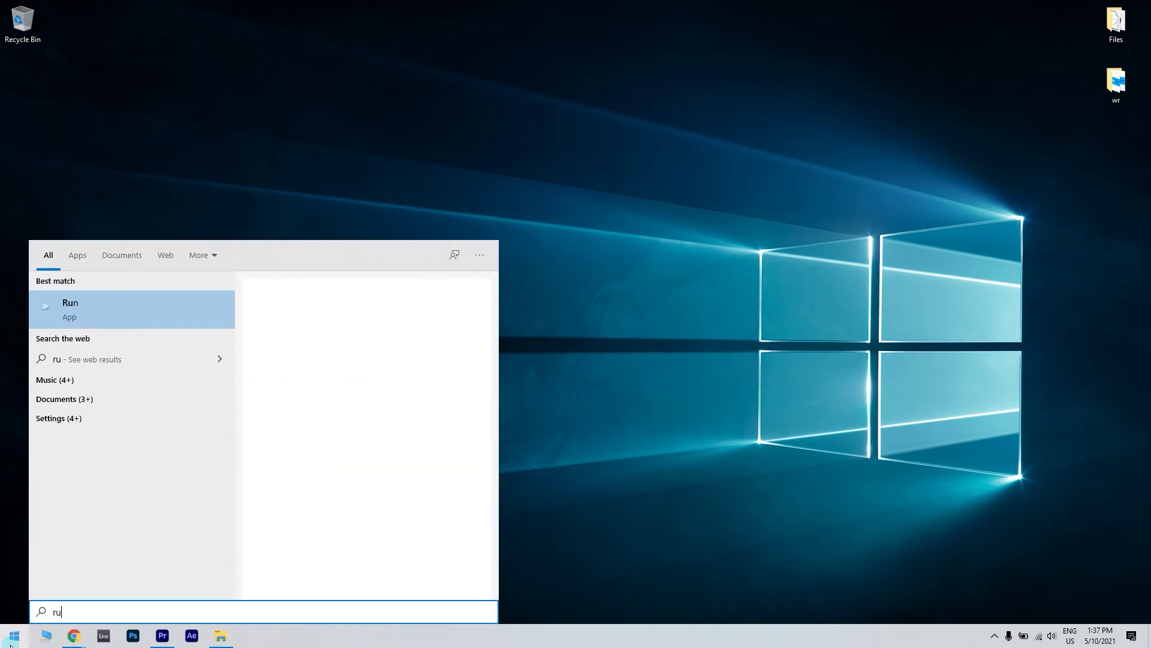
left_click(203, 326)
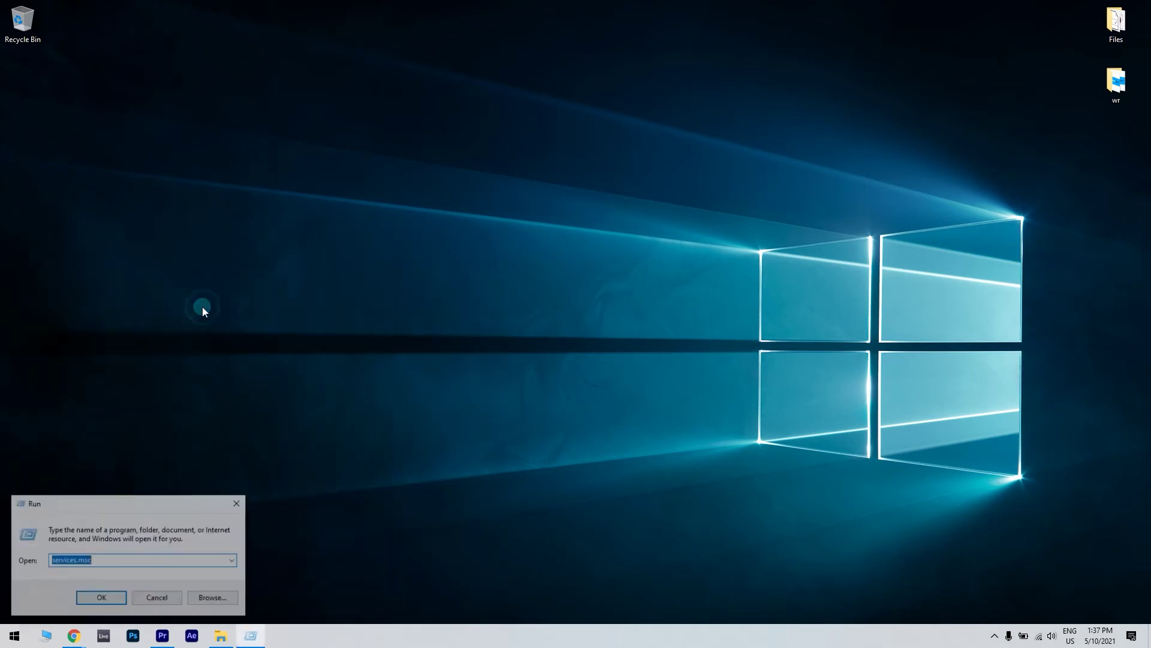
type("gpedit.msc")
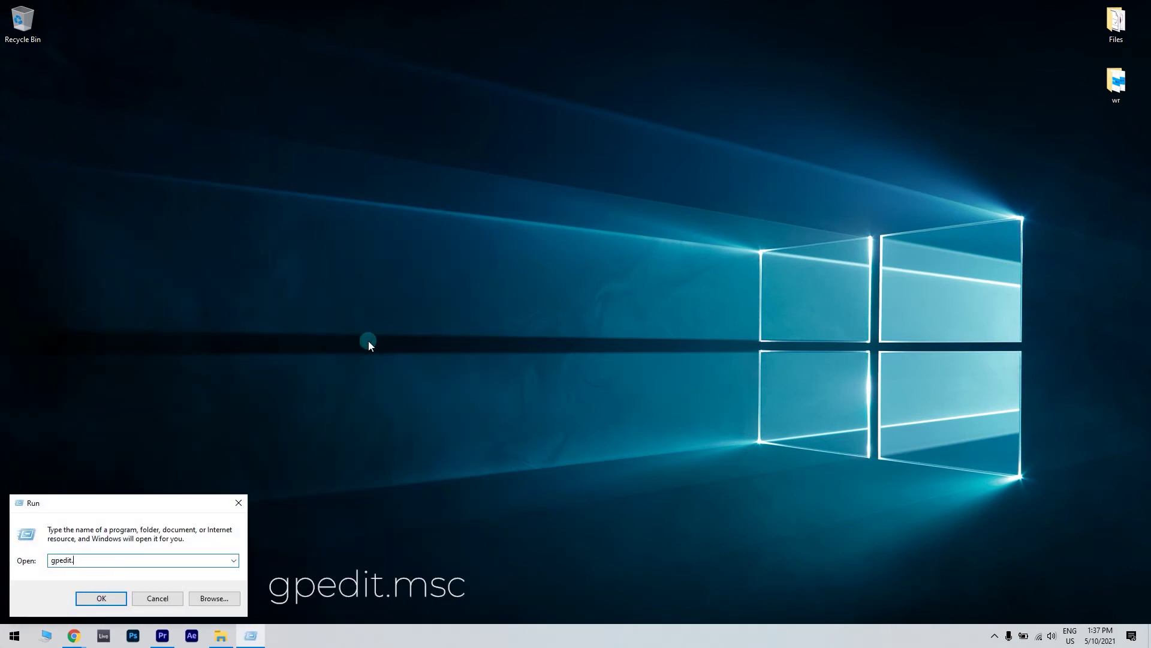
left_click(100, 598)
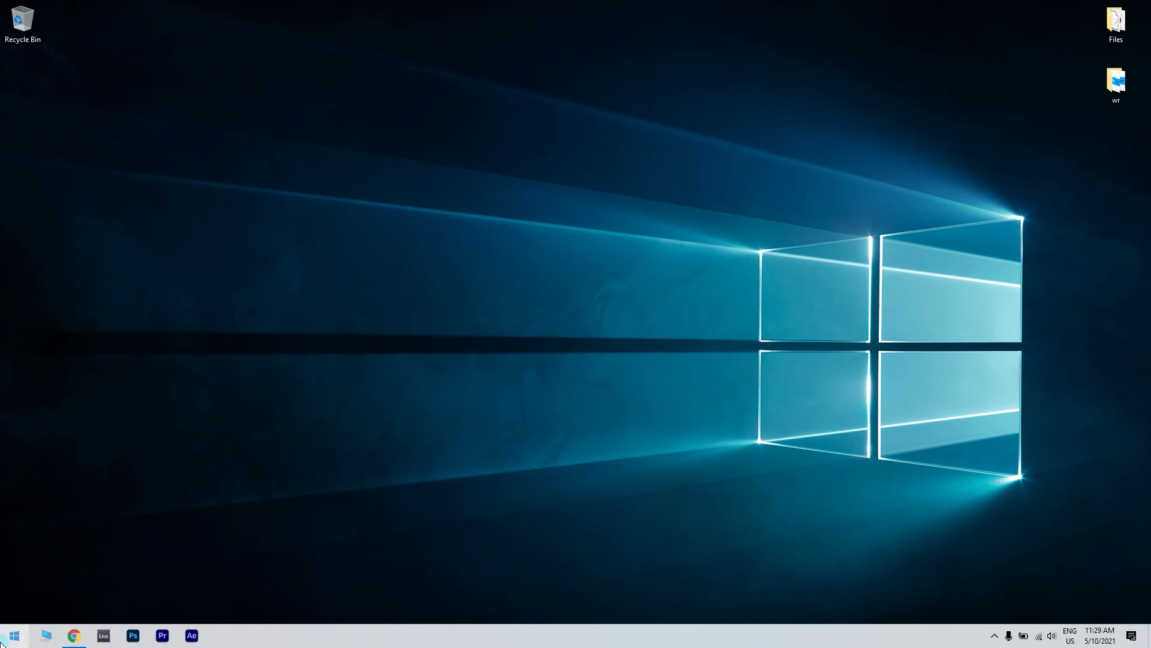
Step: Launch regedit and go to the LanmanWorkstation Parameters key under HKEY_LOCAL_MACHINE
left_click(12, 635)
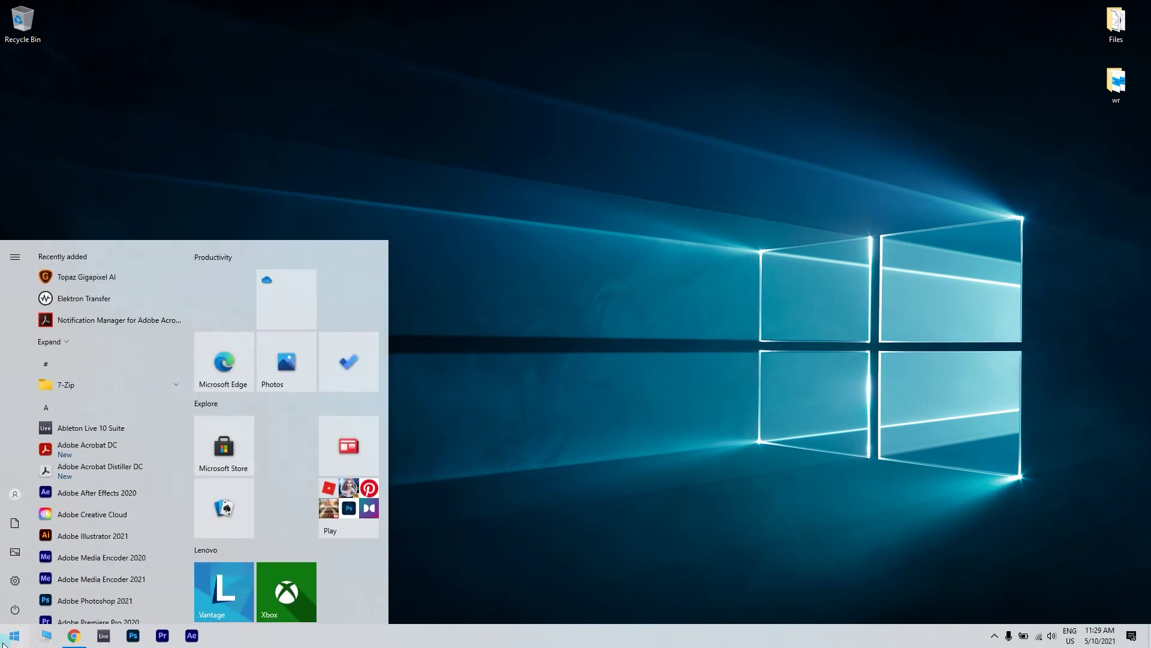
type("regedit")
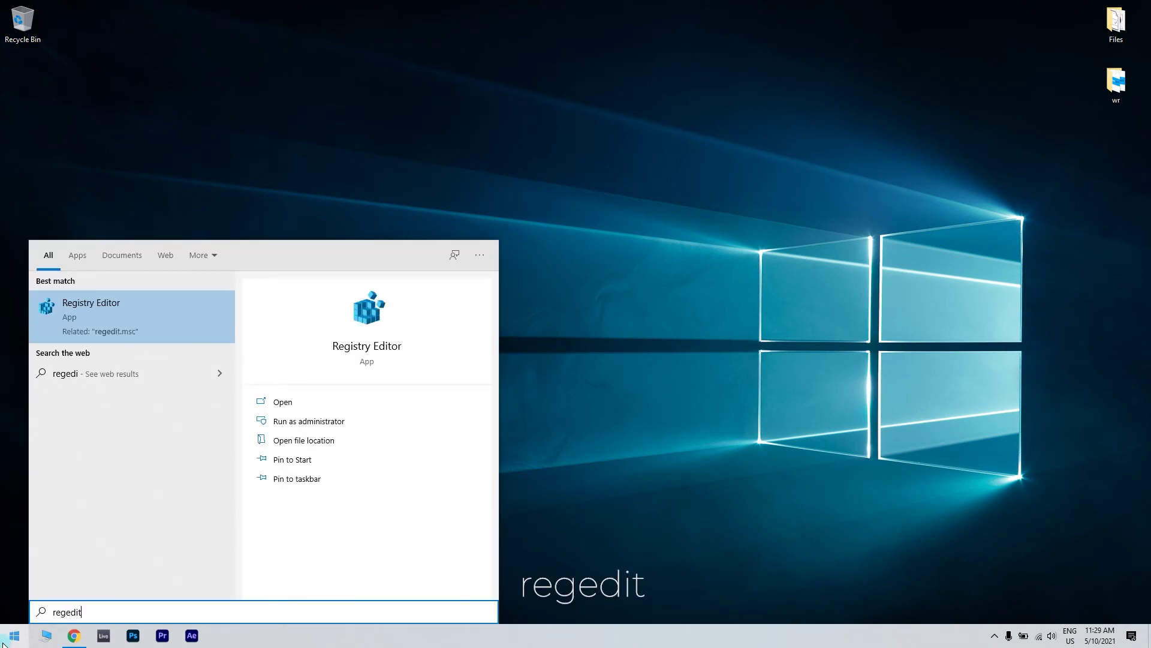
left_click(179, 312)
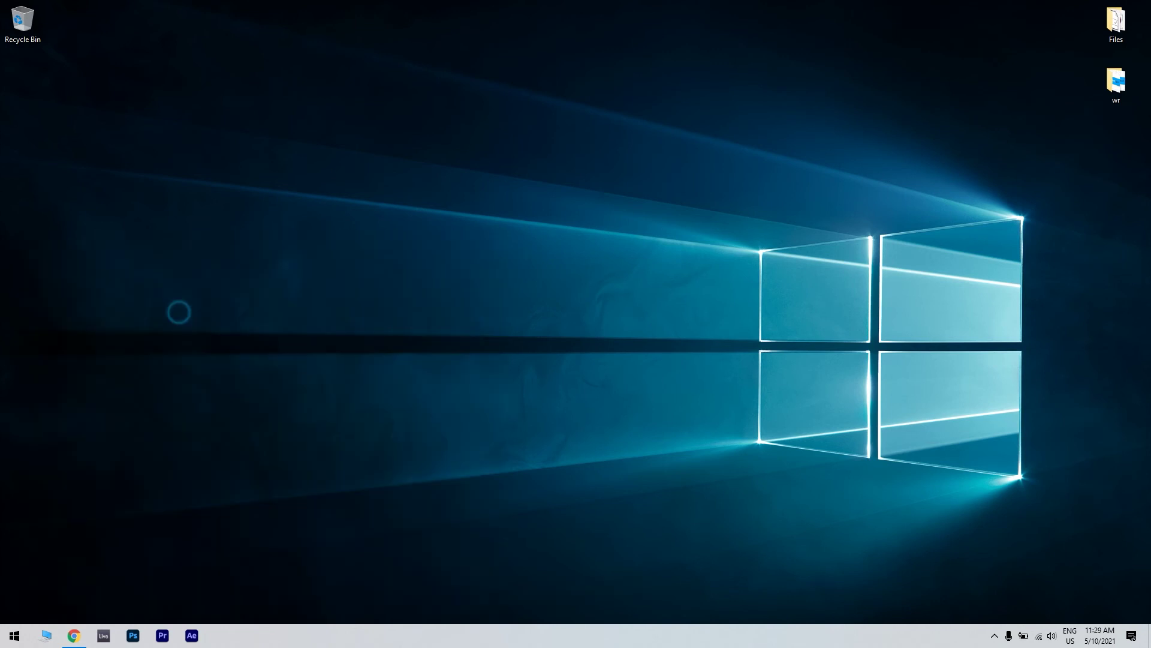
key("Left")
key("Left")
key("Left")
key("Left")
key("Left")
key("Left")
key("Left")
key("Left")
key("Left")
key("Left")
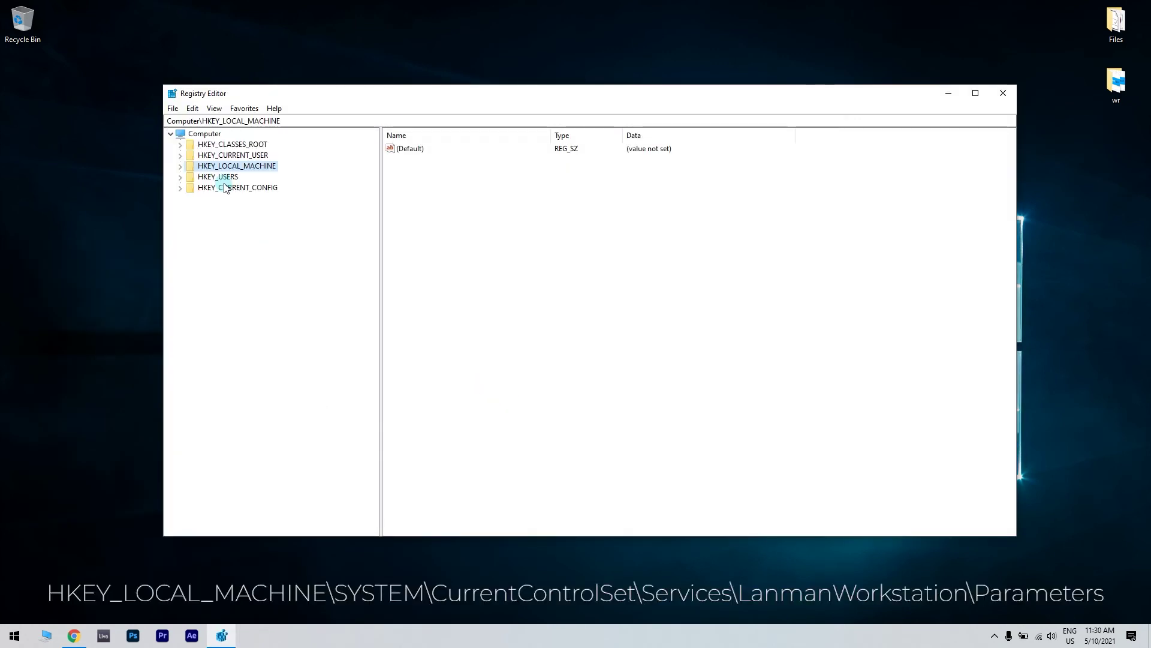
left_click(611, 325)
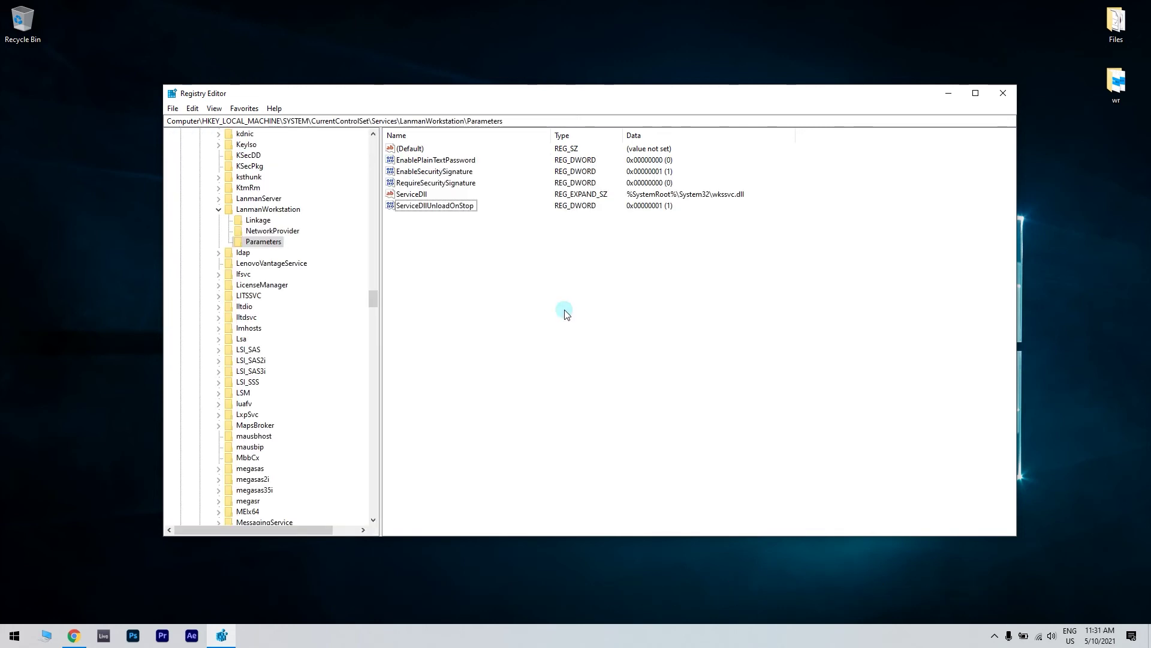
Step: Create a new DWORD (32-bit) value named AllowInsecureGuestAuth there
left_click(546, 305)
right_click(547, 305)
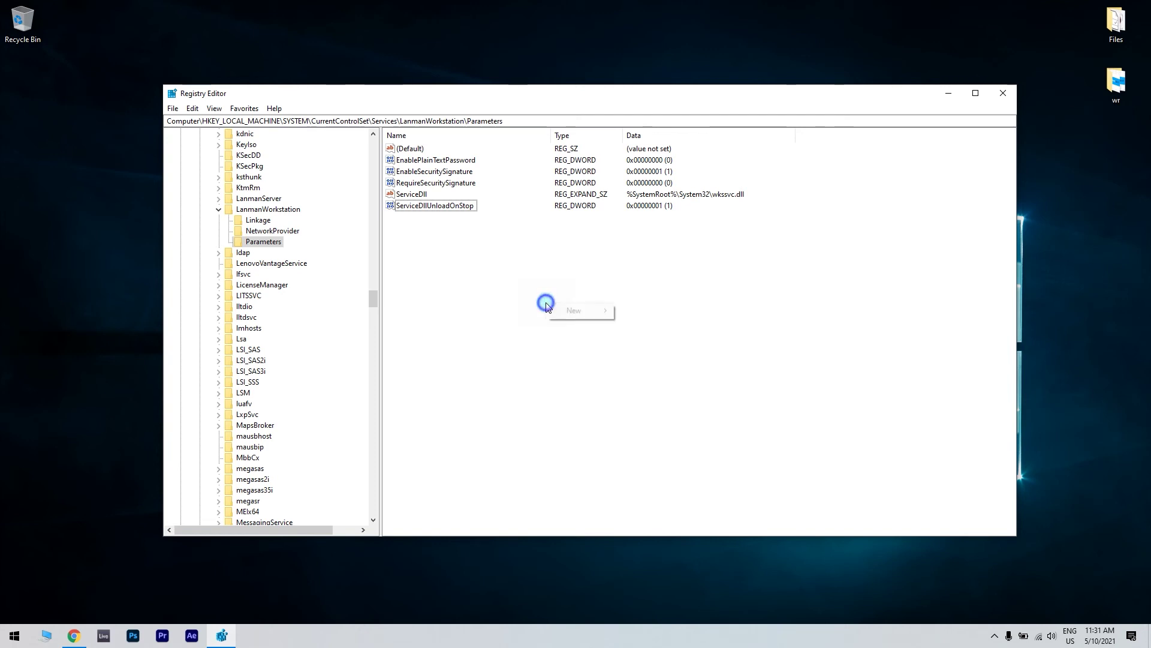
left_click(585, 316)
left_click(655, 358)
type("Al")
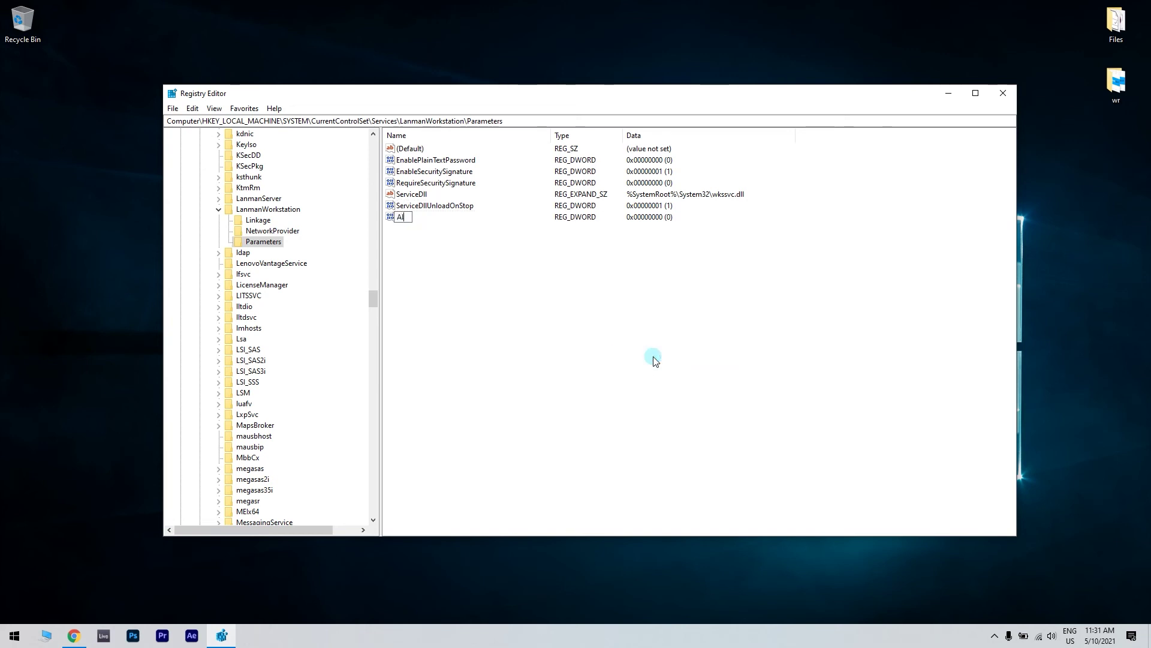
type("lowInsecureGuestAuth")
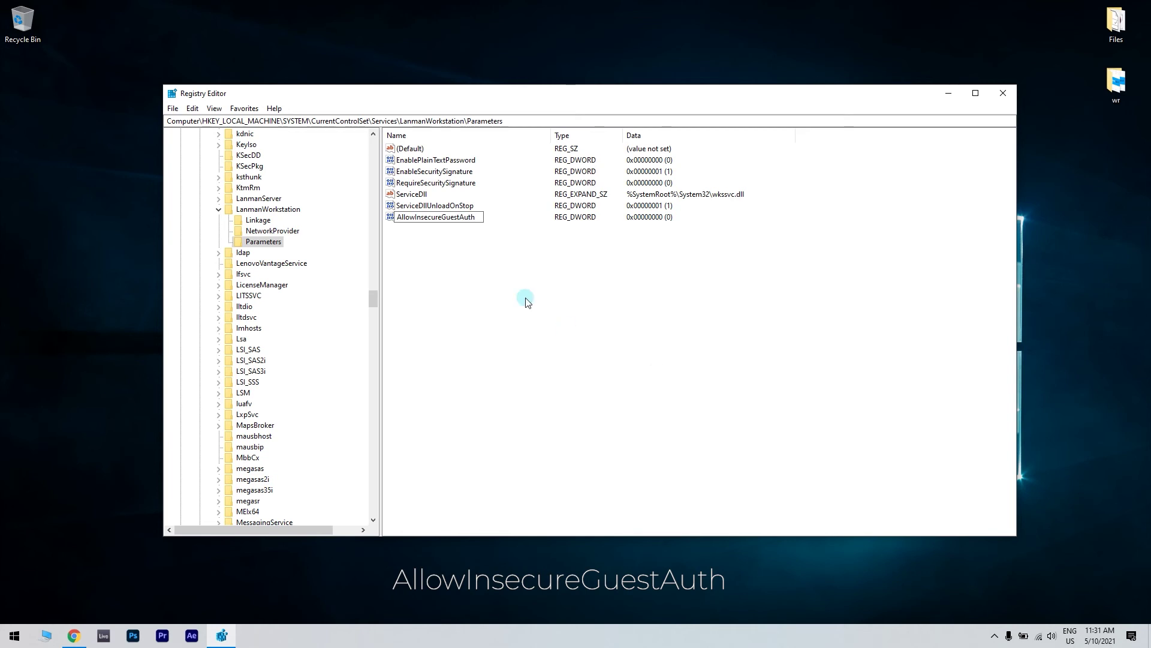
key("Return")
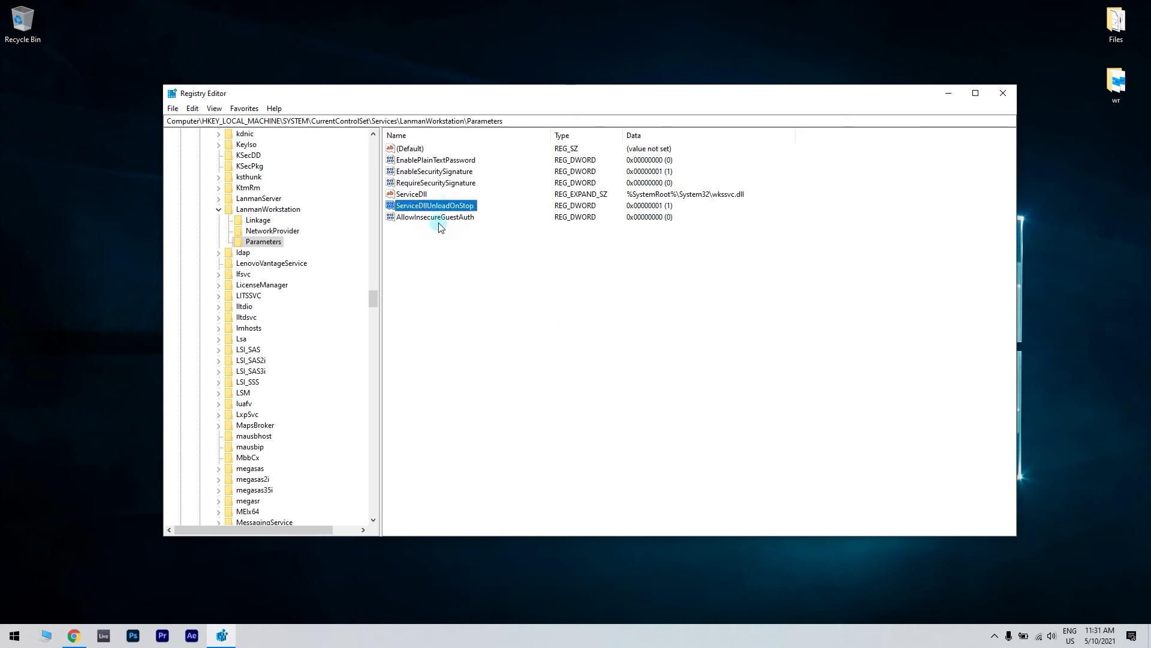
Step: Enter 1 as the value data for AllowInsecureGuestAuth
double_click(442, 217)
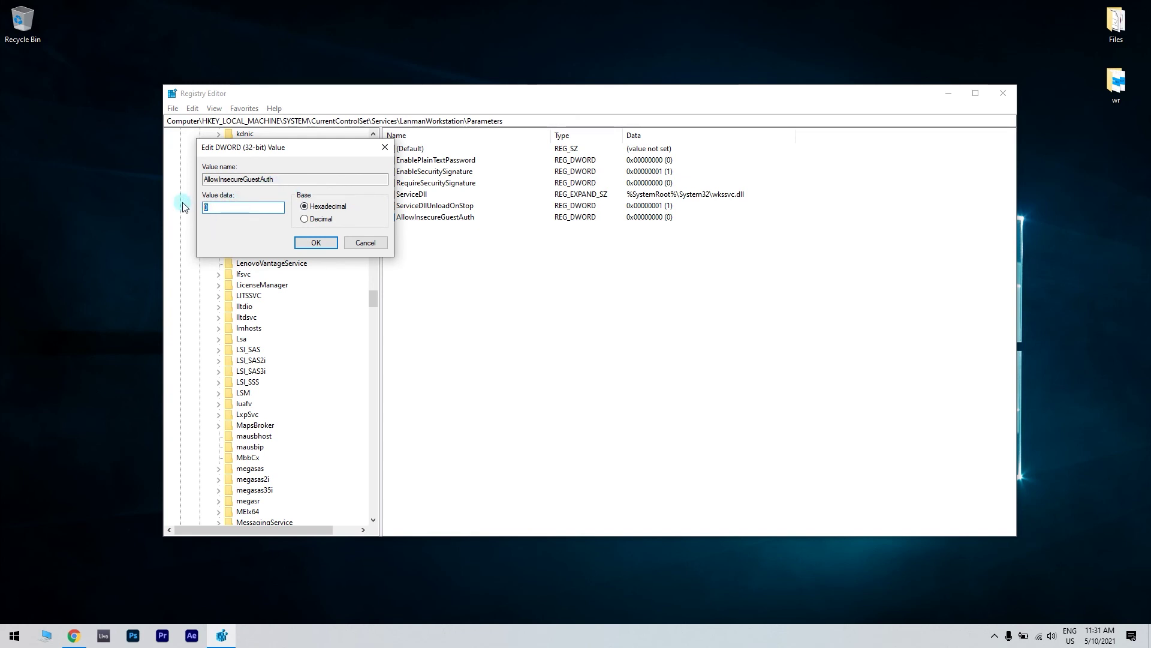
type("1")
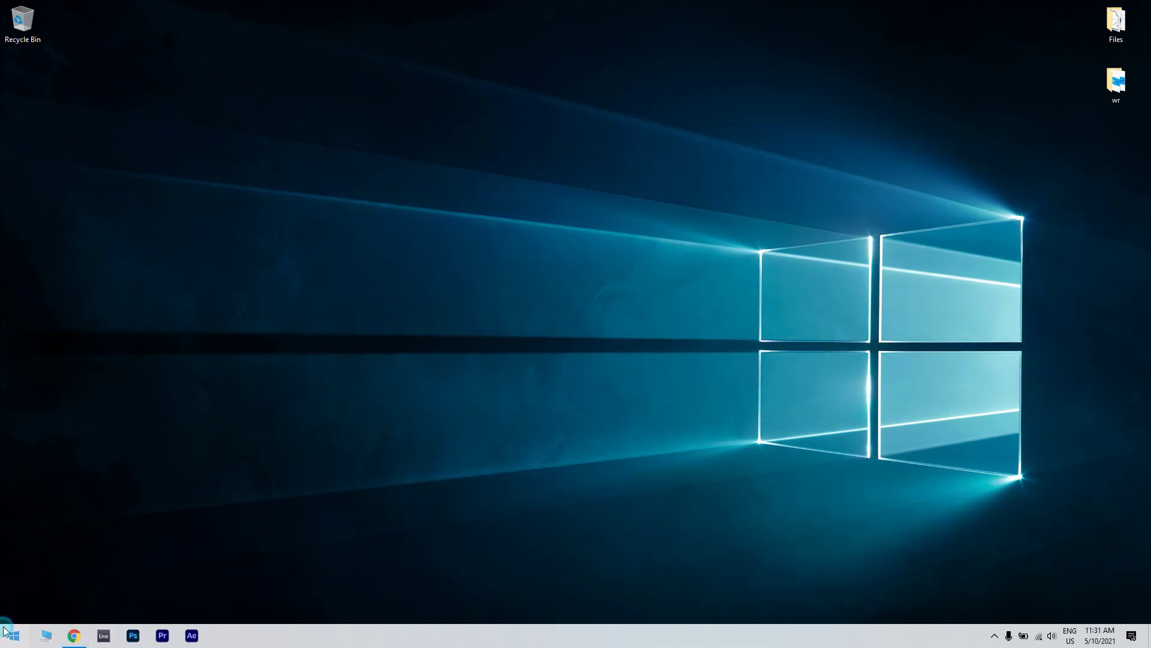
Step: In 'Turn Windows features on or off', enable SMB 1.0/CIFS File Sharing Support components and apply
left_click(6, 633)
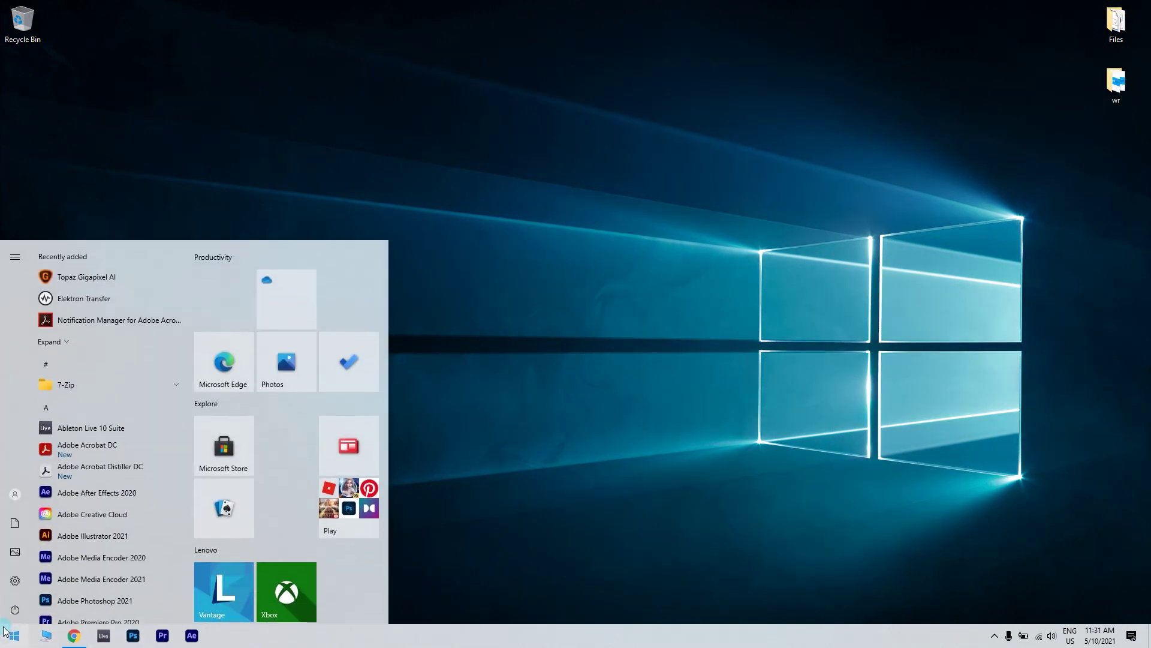
type("Turn wind")
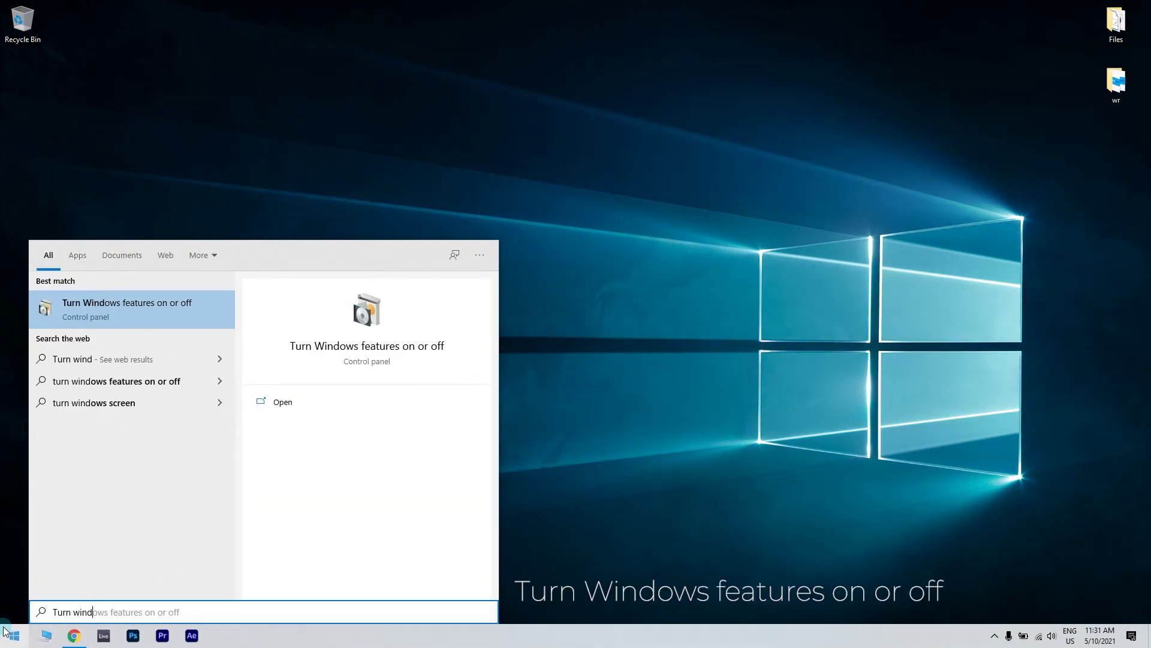
type("ows features on or off")
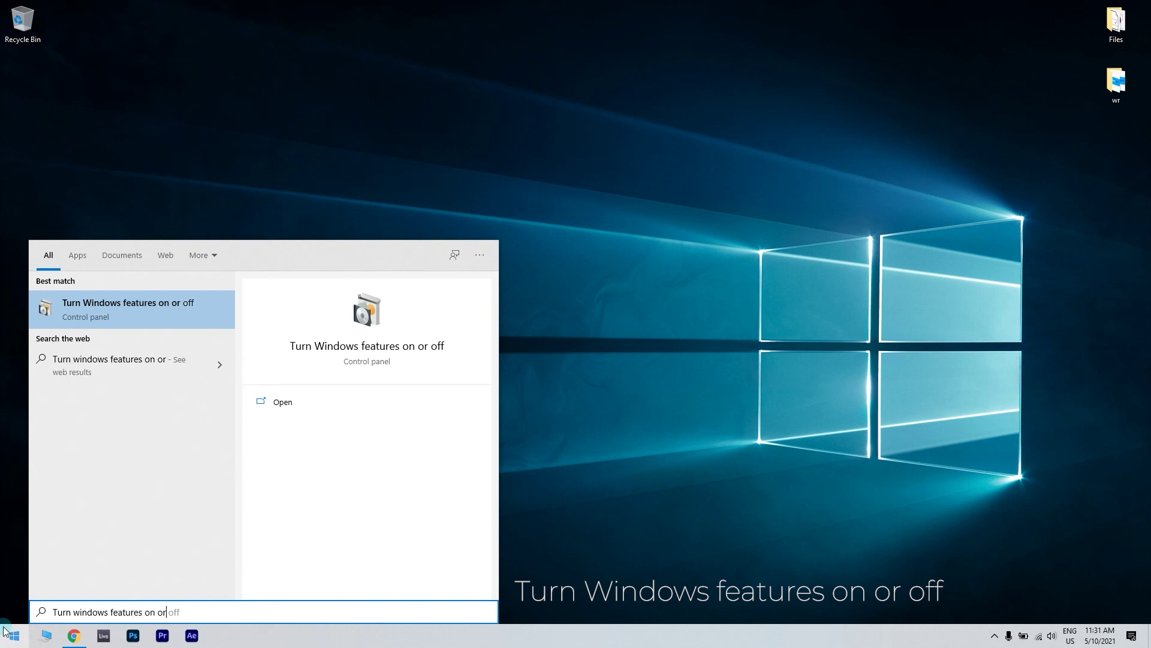
left_click(213, 294)
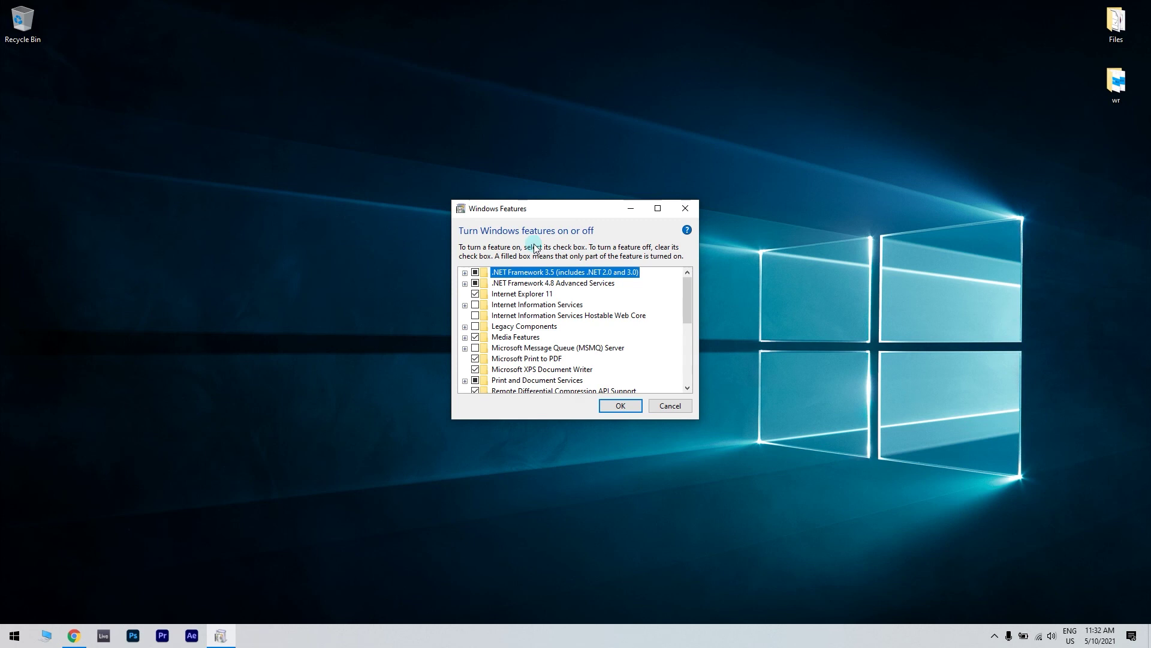
scroll(563, 351, "down", 2)
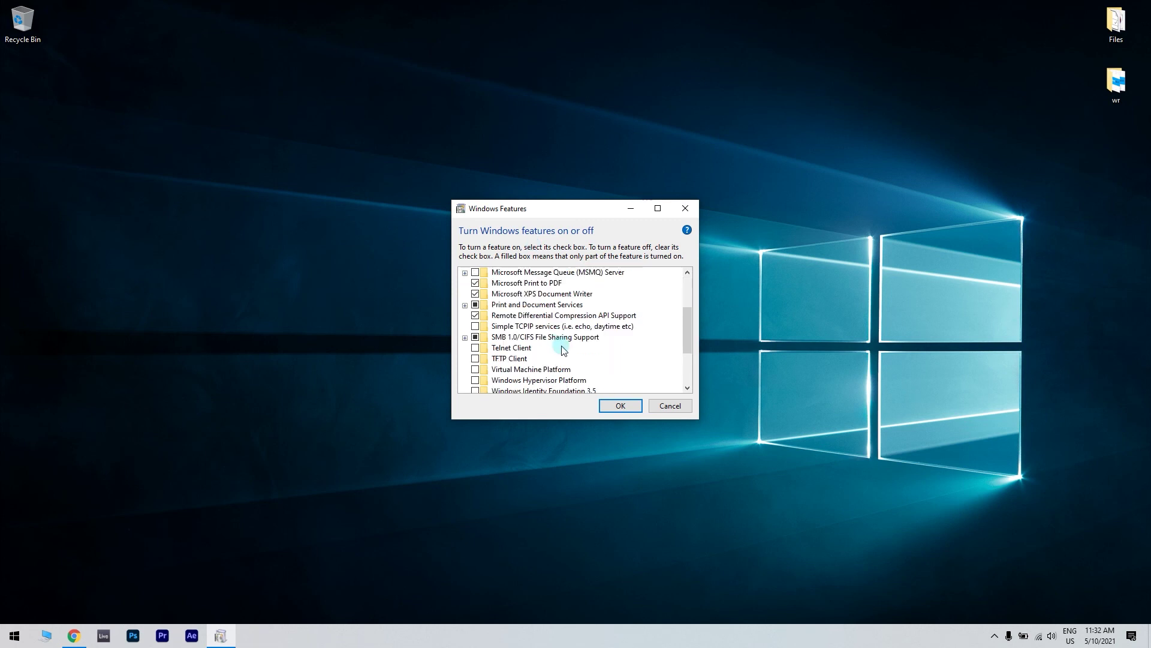
double_click(561, 337)
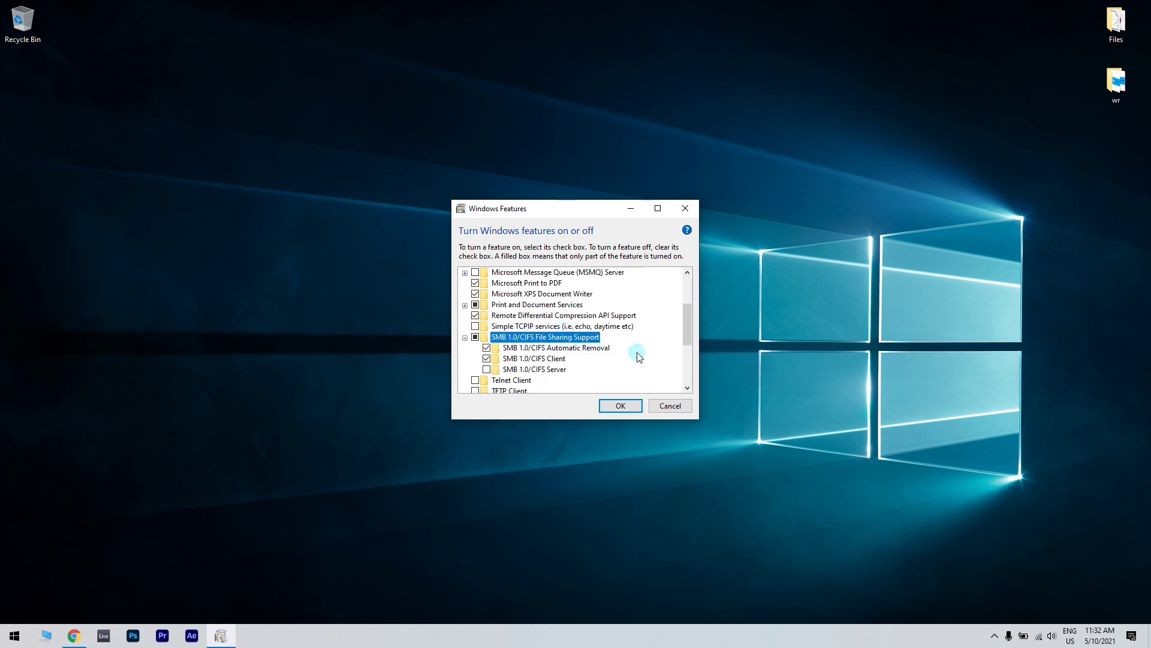
left_click(487, 370)
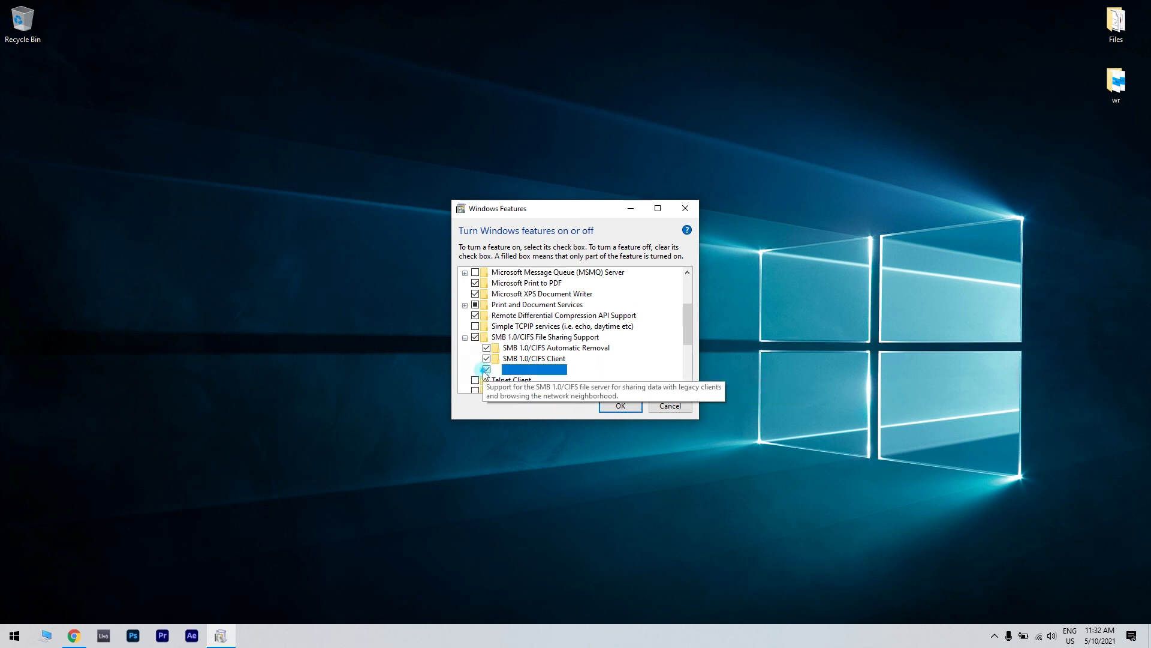
left_click(619, 400)
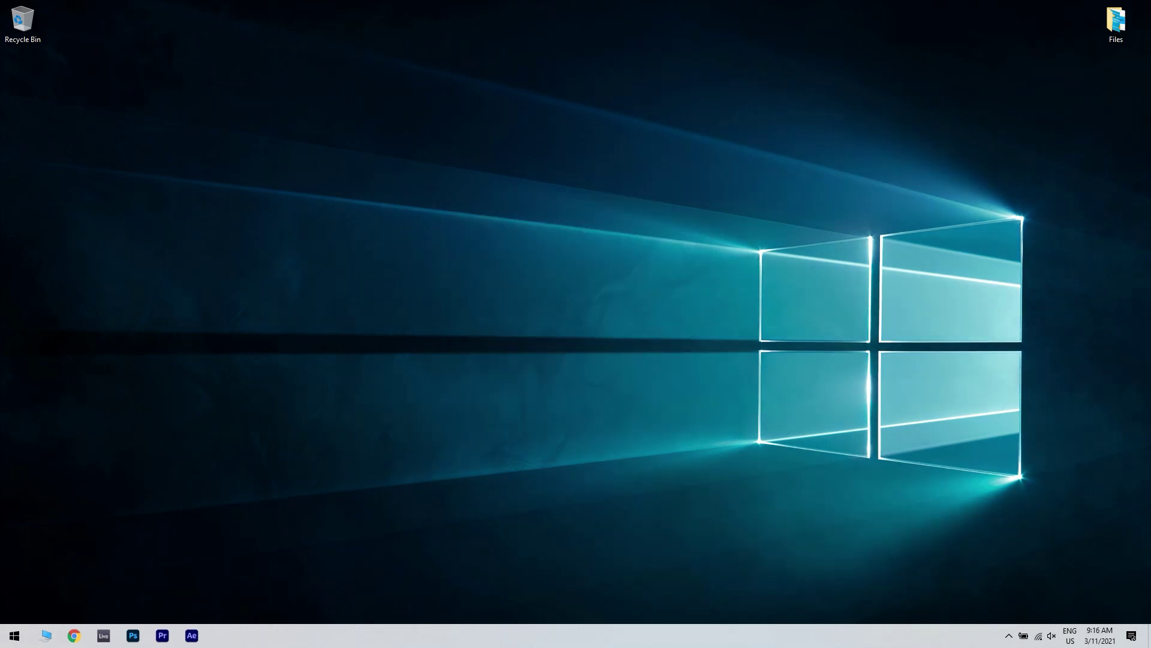